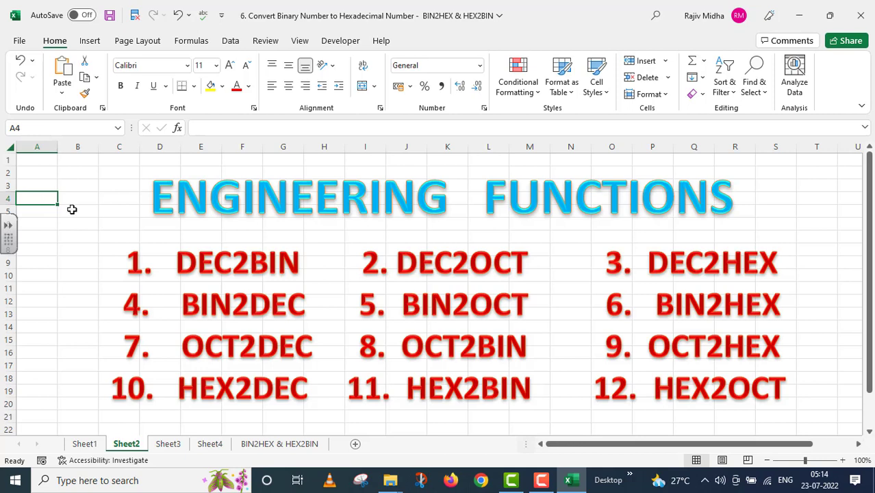
# - Switch to the BIN2HEX & HEX2BIN worksheet
pyautogui.hotkey('ctrl', 'pagedown')
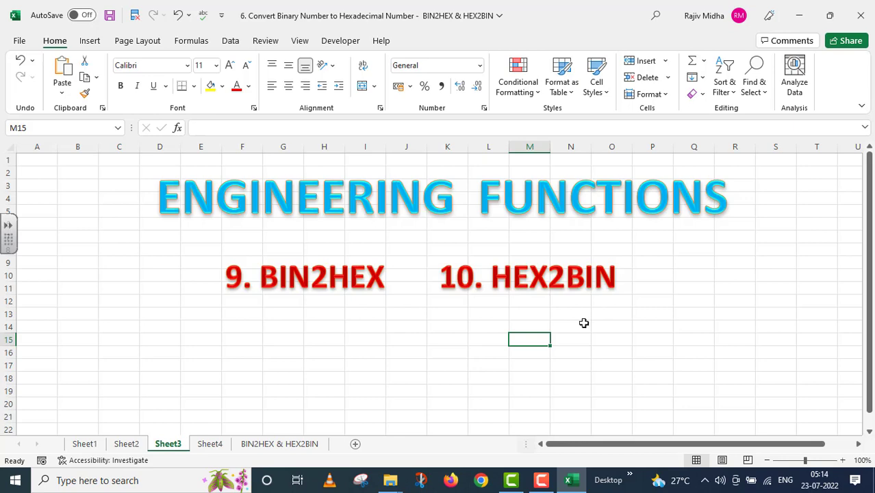
pyautogui.hotkey('ctrl', 'pagedown')
pyautogui.hotkey('ctrl', 'pagedown')
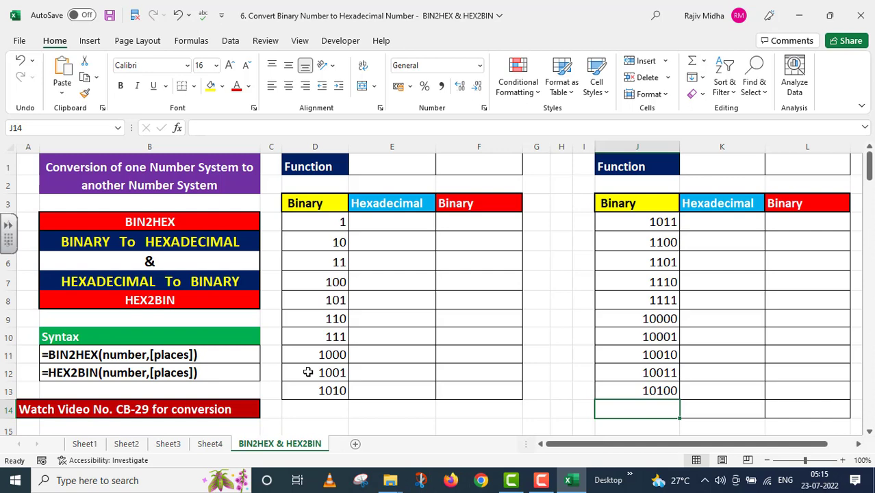
# - Enter =BIN2HEX(D4) in cell E4 and fill the formula down the first Hexadecimal column to E13
pyautogui.click(374, 221)
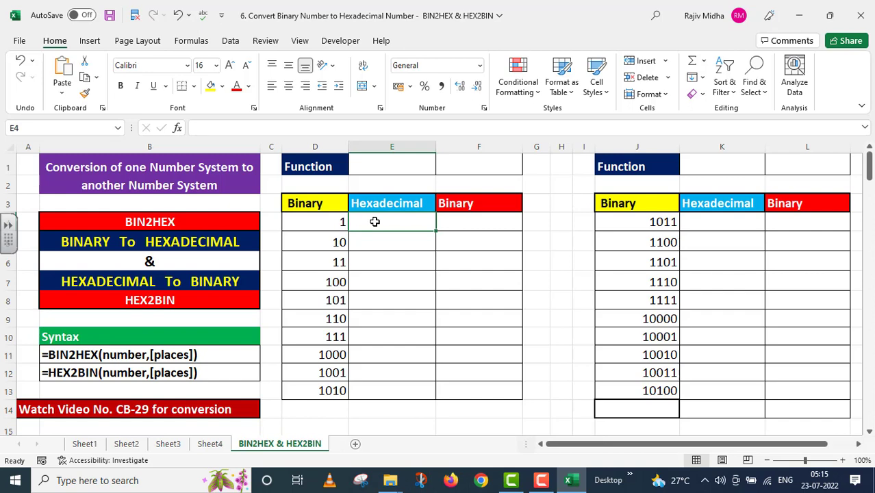
pyautogui.write('=B')
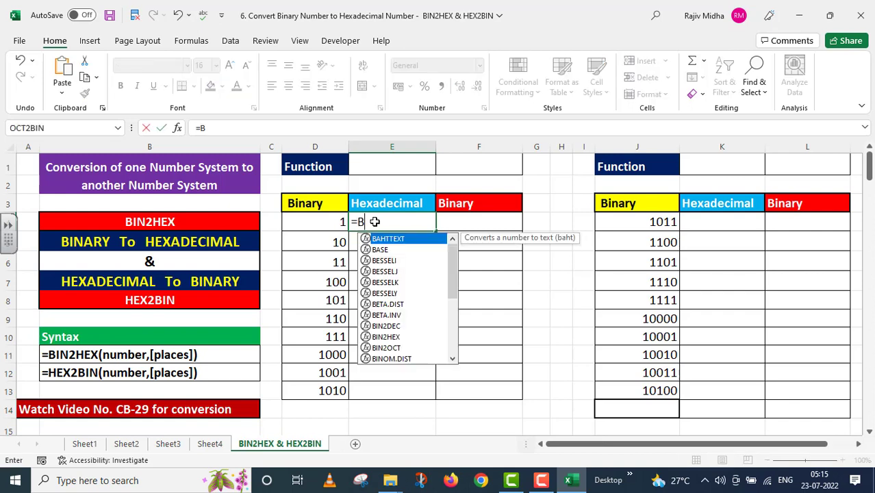
pyautogui.write('IN2')
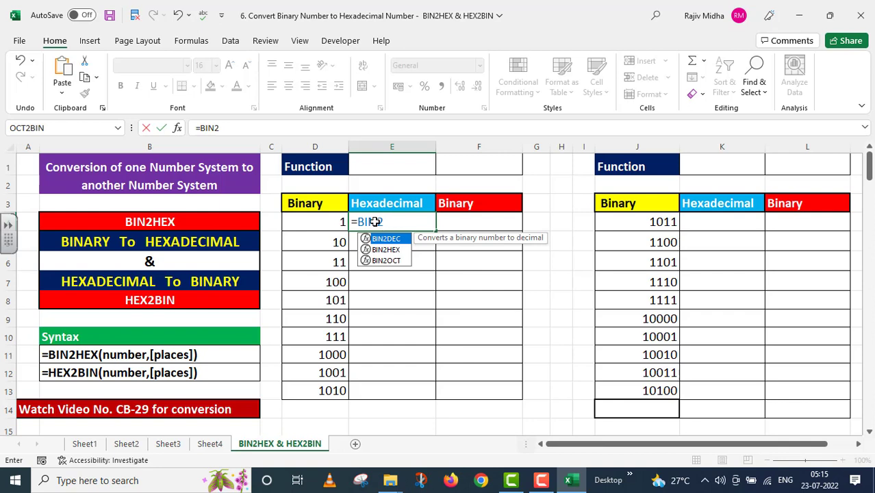
pyautogui.doubleClick(395, 251)
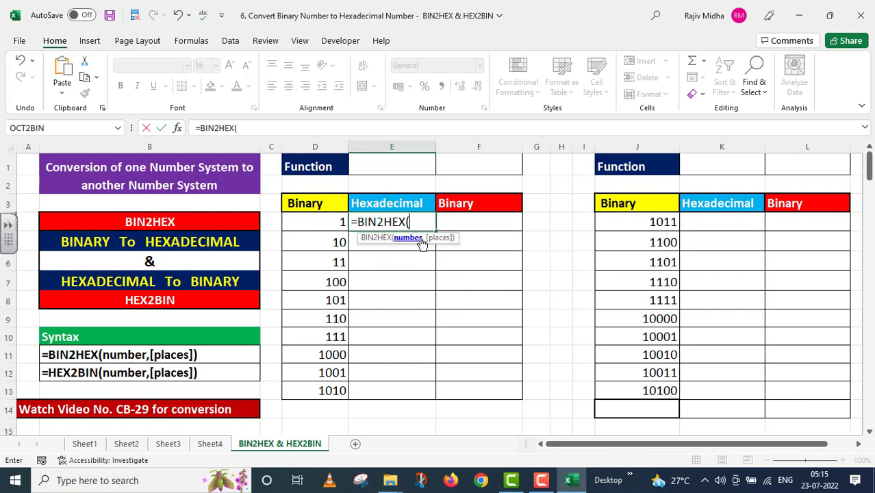
pyautogui.click(323, 221)
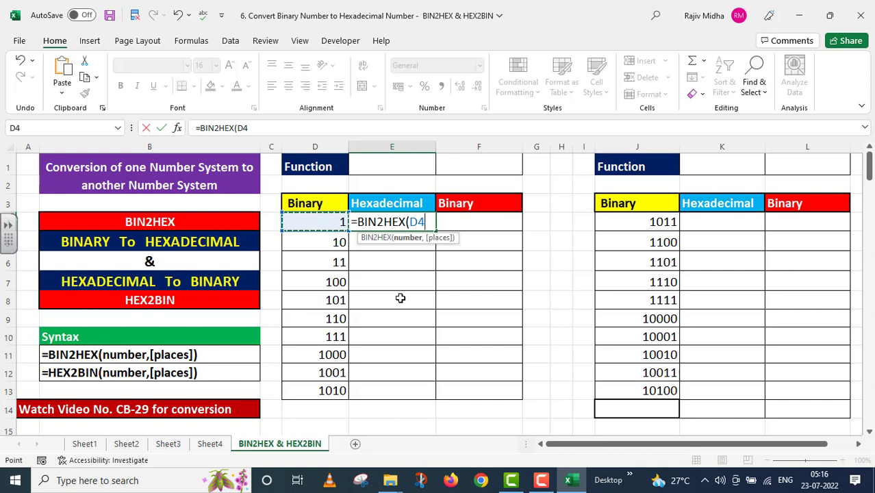
pyautogui.write(')')
pyautogui.press('Return')
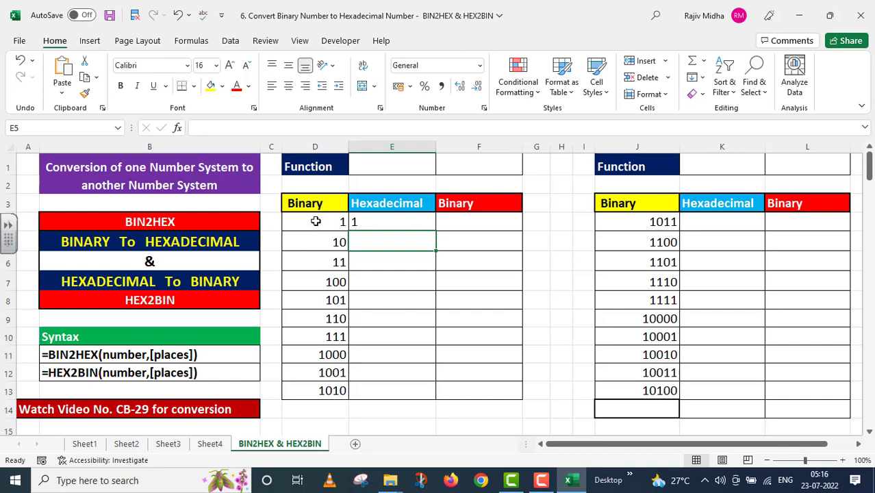
pyautogui.click(376, 222)
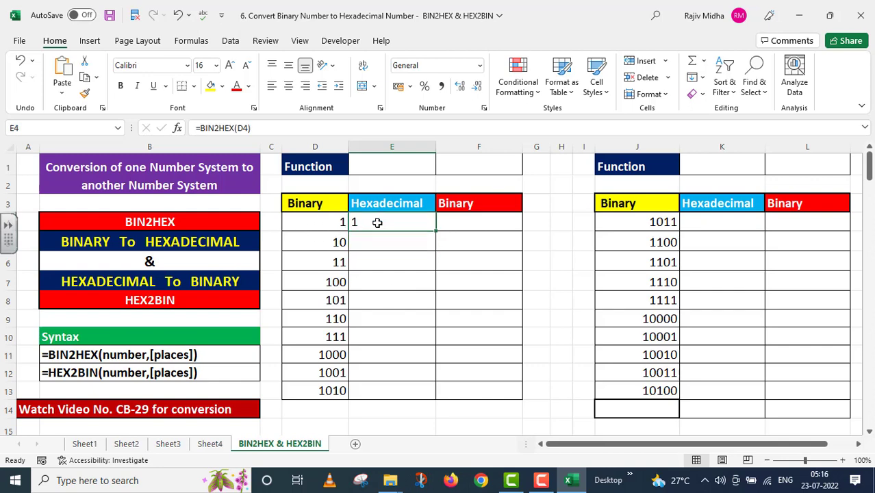
pyautogui.moveTo(435, 231); pyautogui.dragTo(436, 398)
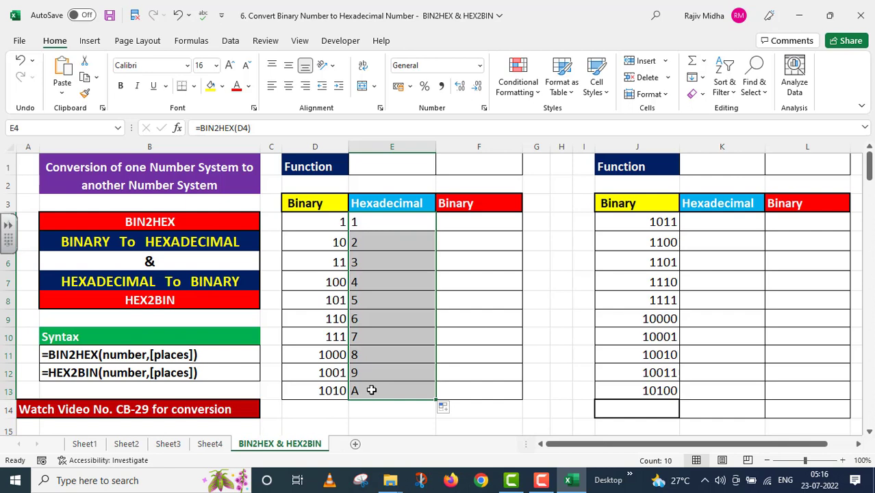
# - Copy the formula text from E4 and put it in cell E1 beside Function as the visible text =BIN2HEX(D4)
pyautogui.click(381, 220)
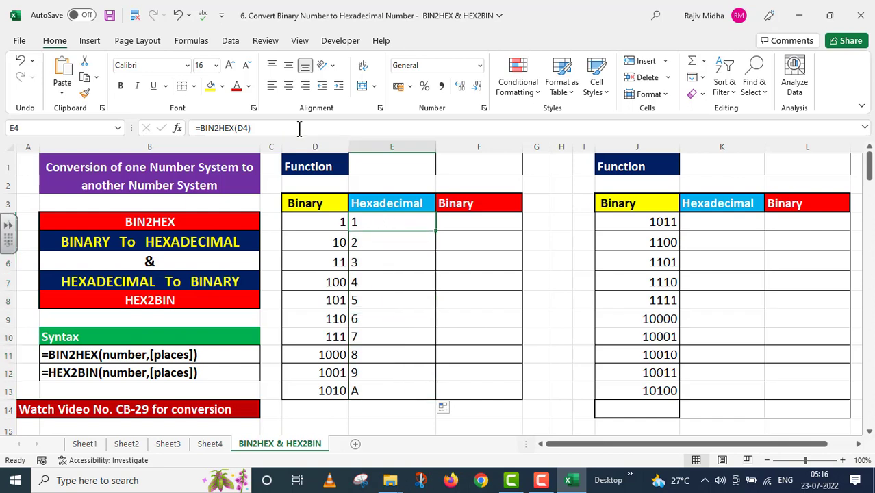
pyautogui.click(241, 128)
pyautogui.tripleClick(241, 128)
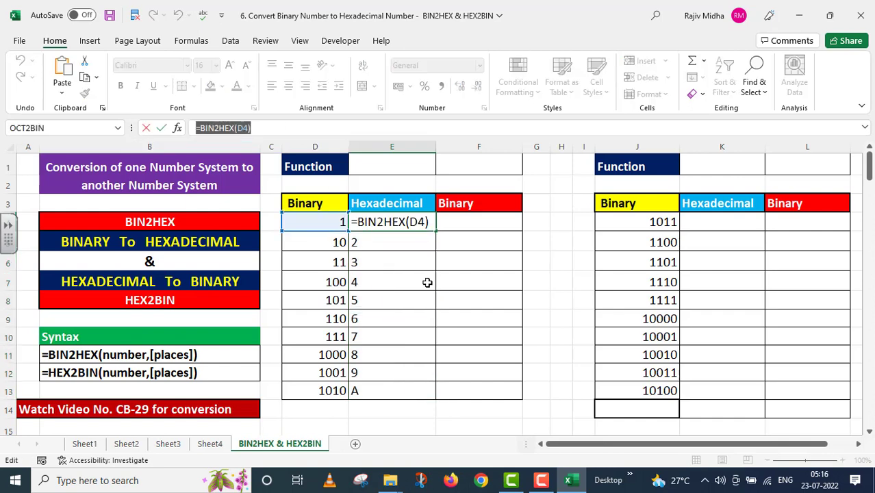
pyautogui.press('Return')
pyautogui.click(367, 162)
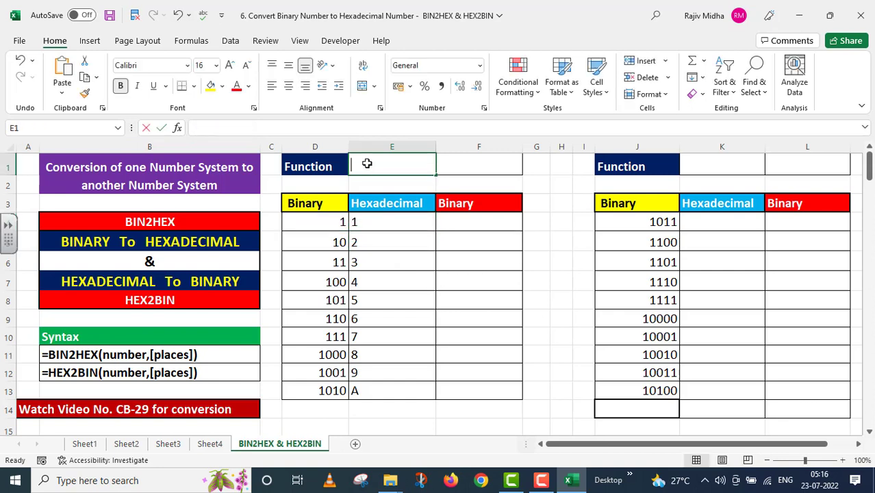
pyautogui.hotkey('ctrl', 'v')
pyautogui.click(561, 260)
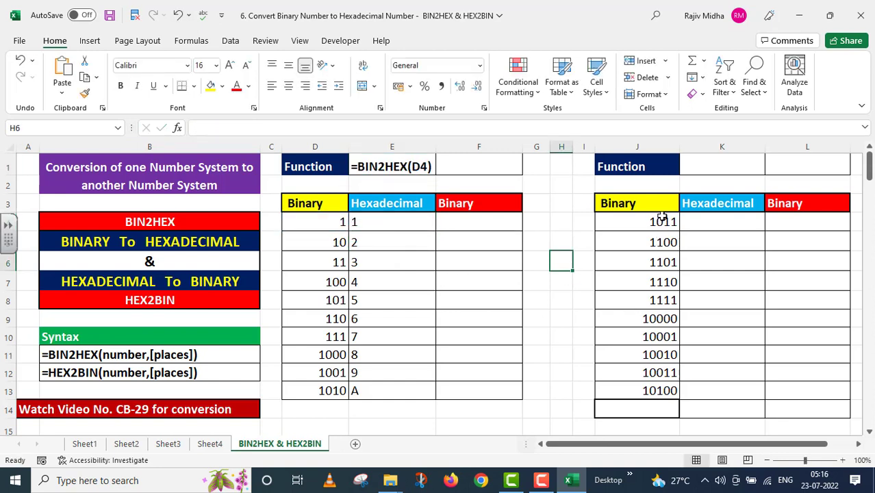
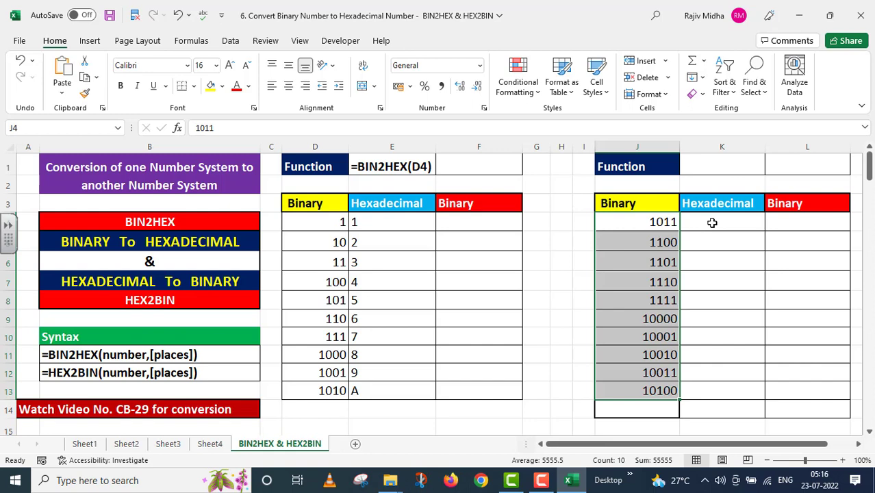
# - Enter =BIN2HEX(J4) in cell K4 and fill the formula down the second Hexadecimal column to K13
pyautogui.click(711, 222)
pyautogui.press('BackSpace')
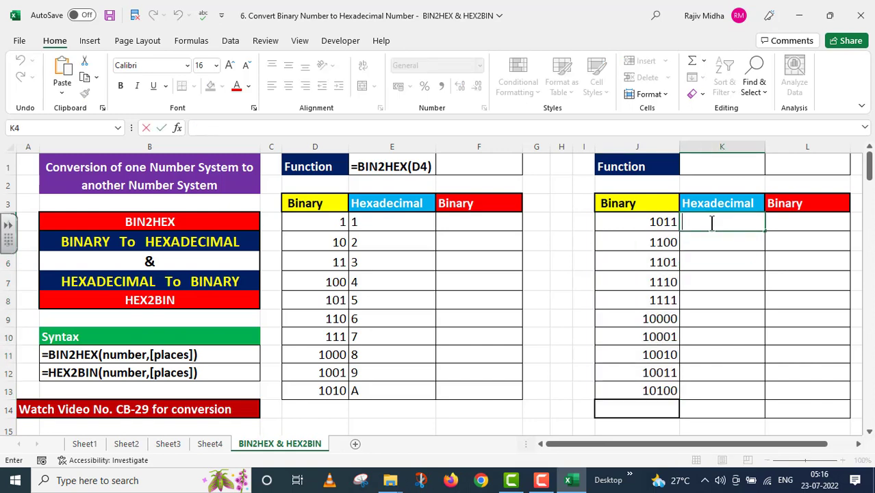
pyautogui.write('=B')
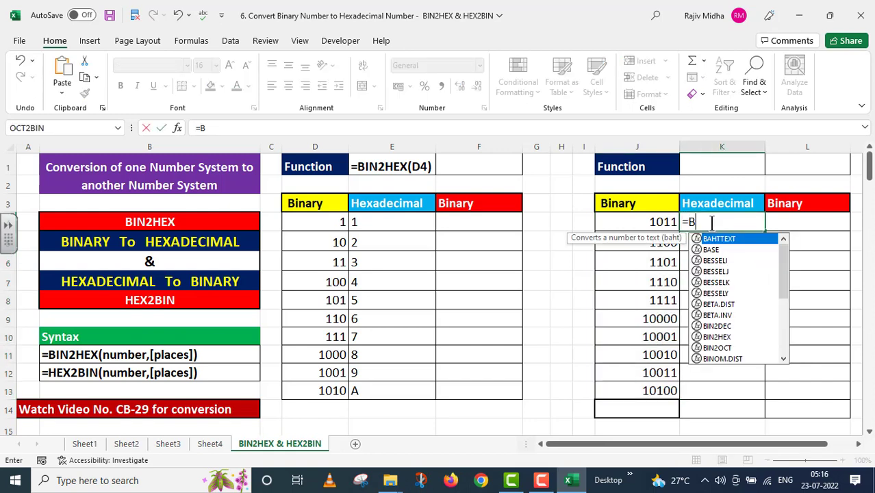
pyautogui.write('IN2')
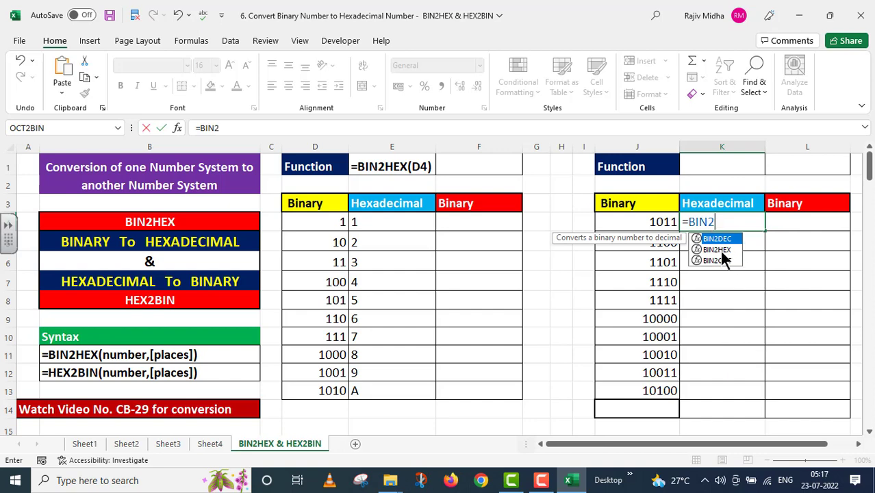
pyautogui.doubleClick(718, 246)
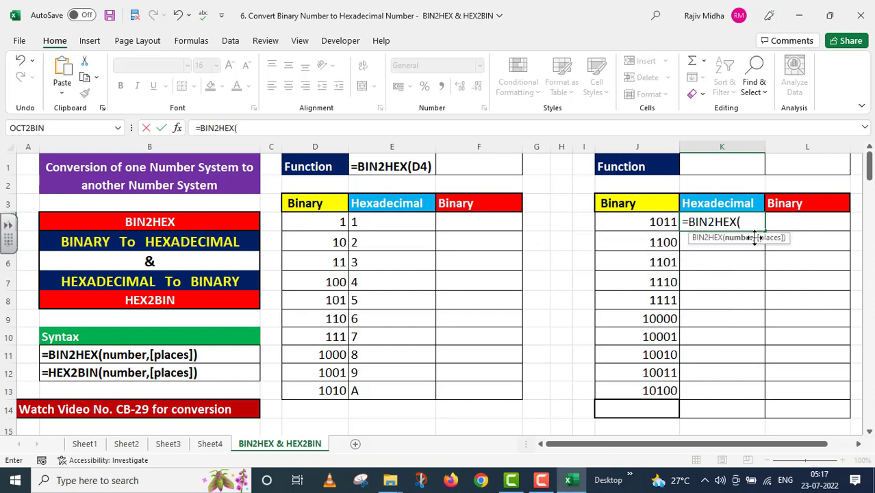
pyautogui.click(656, 222)
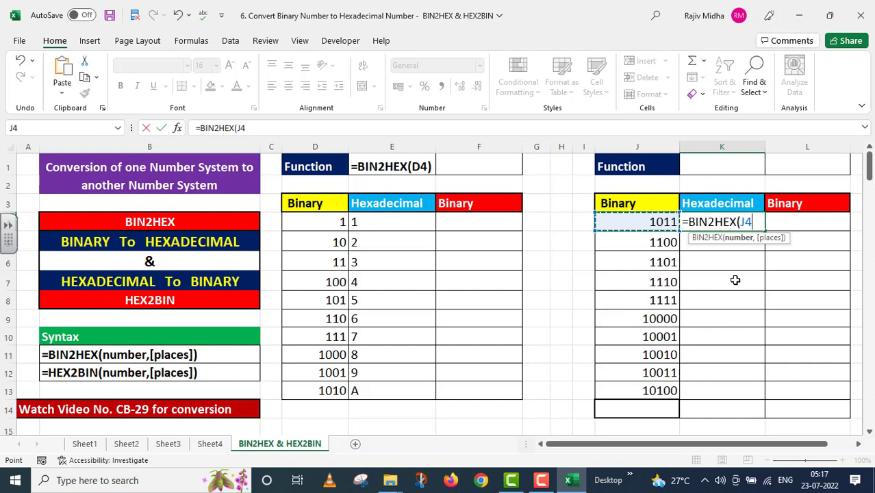
pyautogui.write(')')
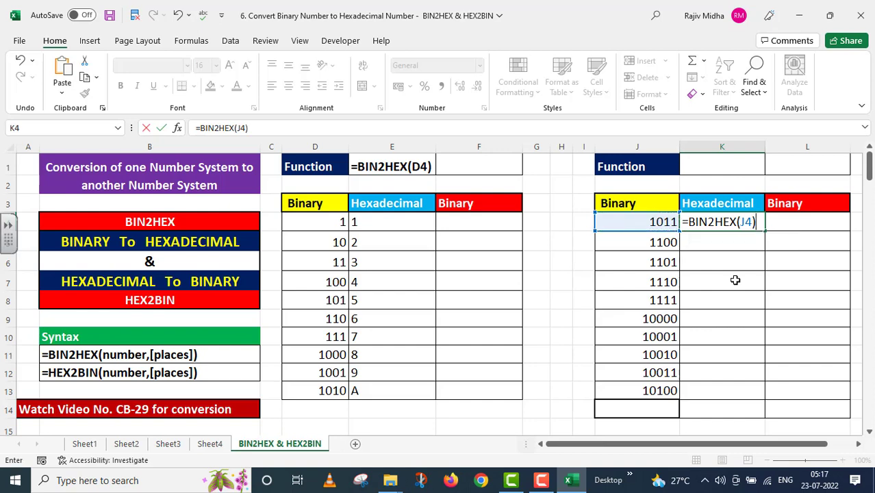
pyautogui.press('Return')
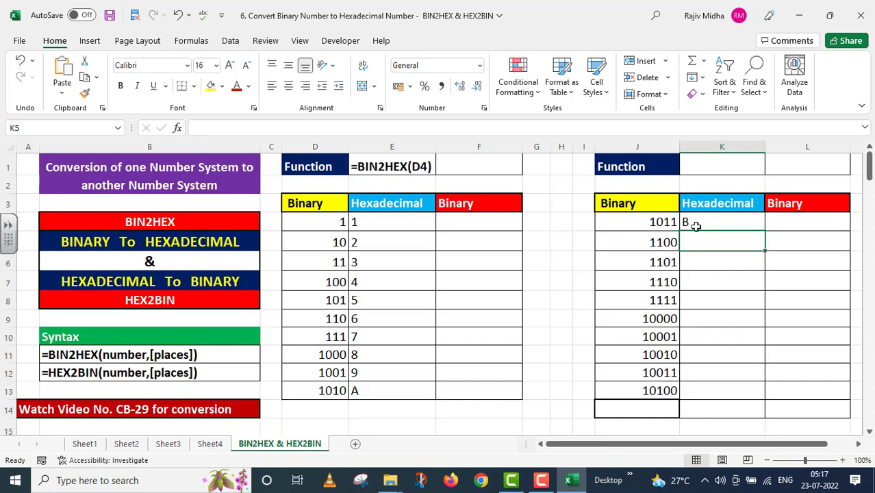
pyautogui.click(753, 224)
pyautogui.moveTo(765, 228); pyautogui.dragTo(765, 304)
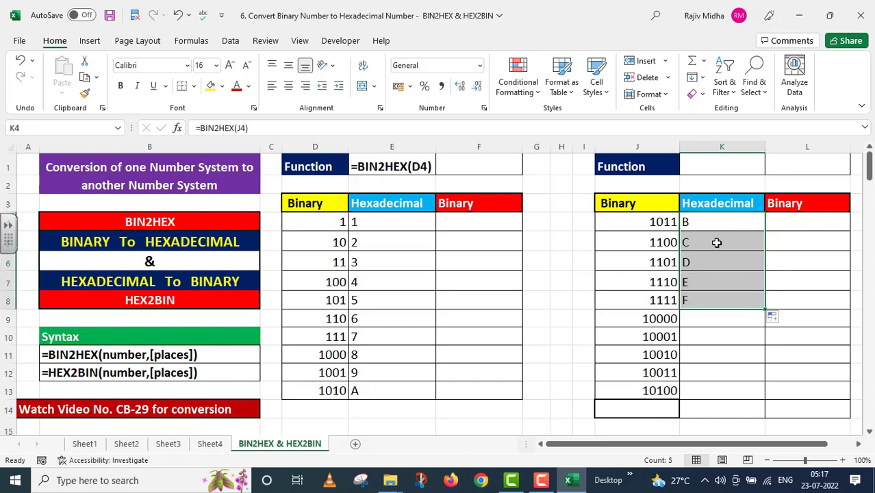
pyautogui.moveTo(765, 308); pyautogui.dragTo(767, 401)
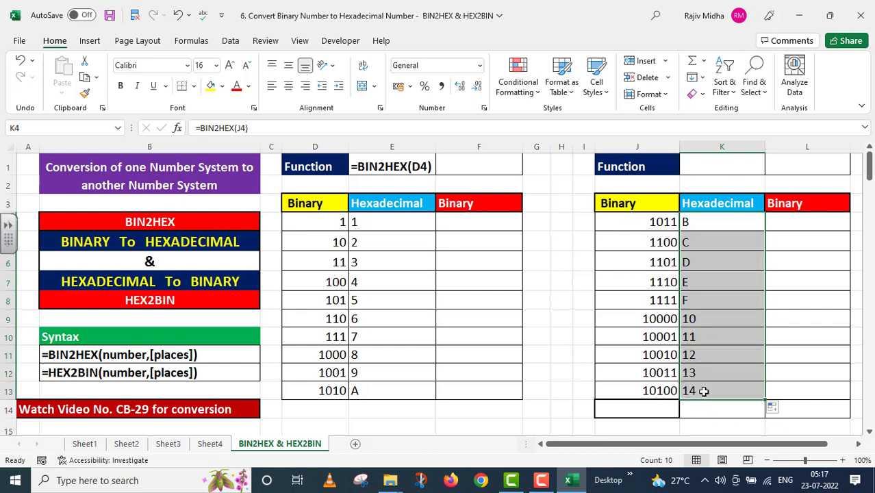
# - Copy the formula text from K4 and put it in cell K1 as the visible text =BIN2HEX(J4), using a leading apostrophe
pyautogui.click(697, 223)
pyautogui.click(280, 126)
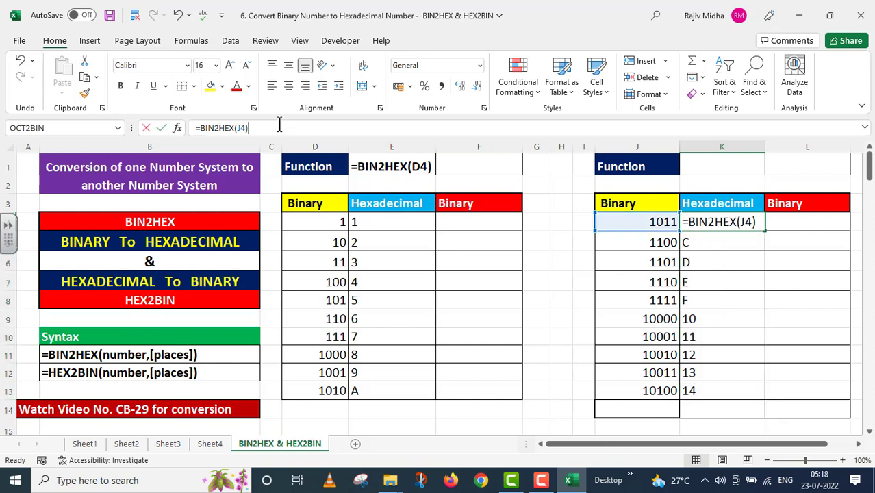
pyautogui.moveTo(279, 125); pyautogui.dragTo(176, 128)
pyautogui.hotkey('ctrl', 'c')
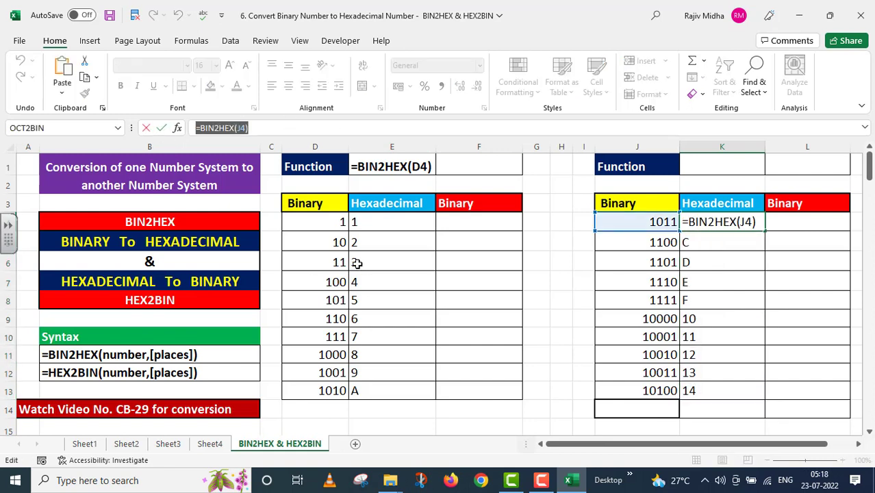
pyautogui.press('Return')
pyautogui.click(690, 161)
pyautogui.write("'")
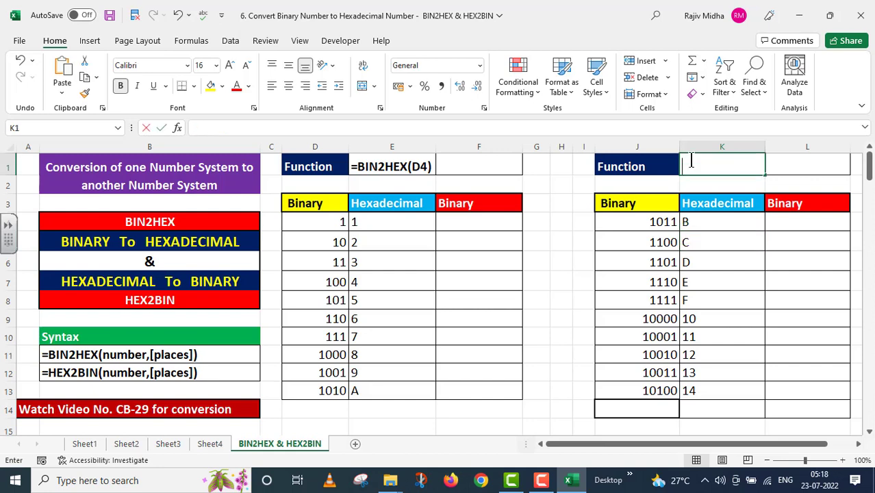
pyautogui.hotkey('ctrl', 'v')
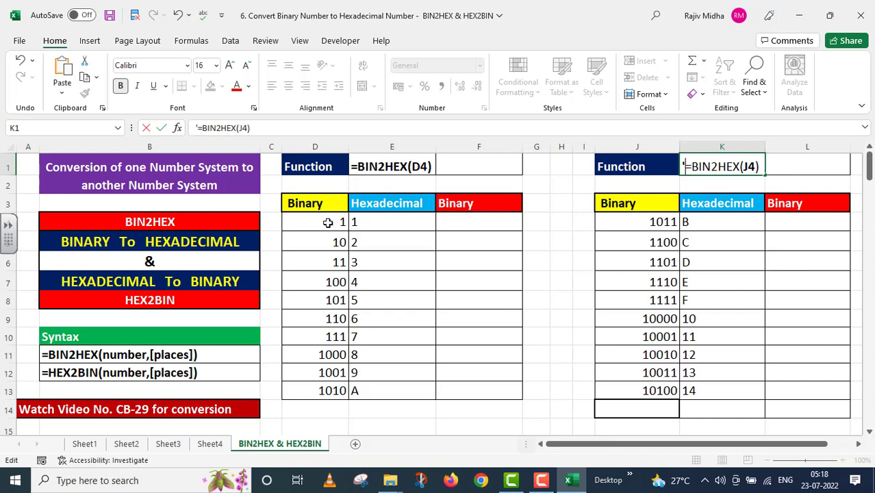
# - Convert the first hexadecimal value back to binary with =HEX2BIN(E4) in cell F4
pyautogui.doubleClick(443, 219)
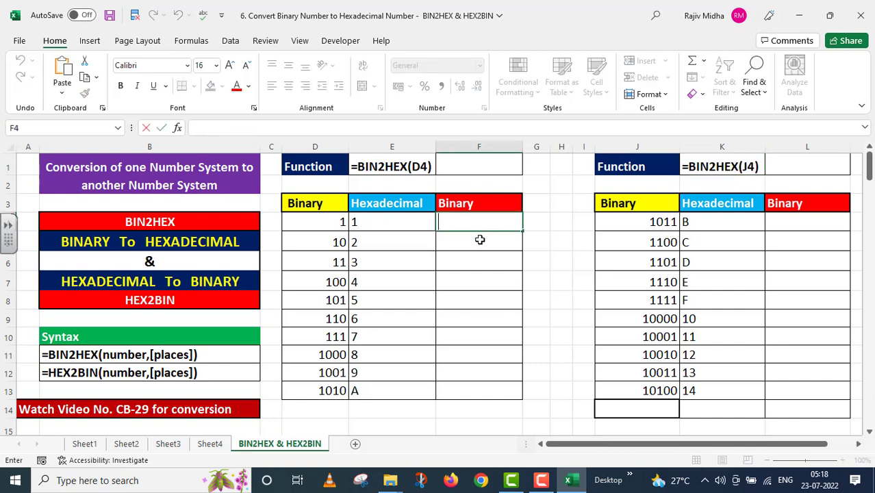
pyautogui.write('=')
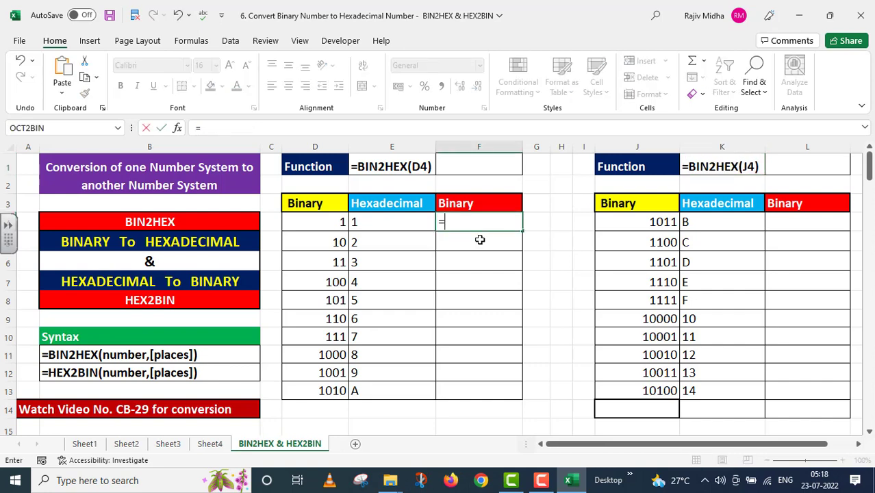
pyautogui.write('HEX')
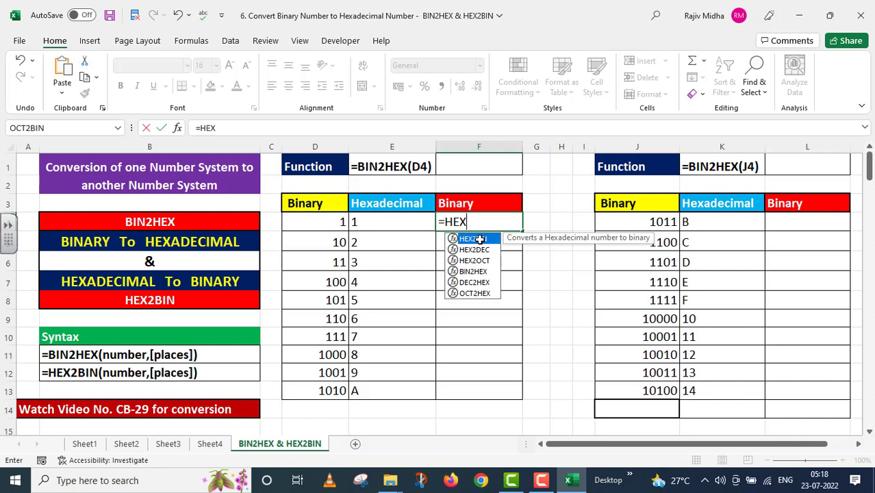
pyautogui.doubleClick(479, 238)
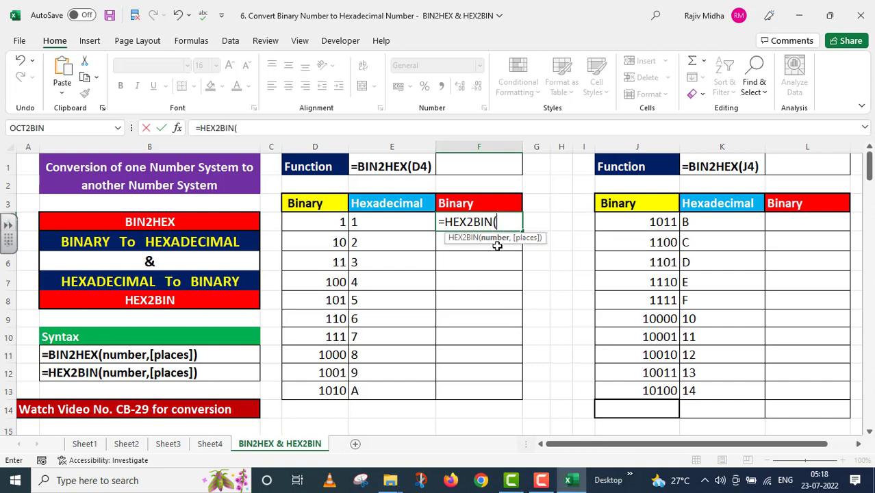
pyautogui.click(377, 222)
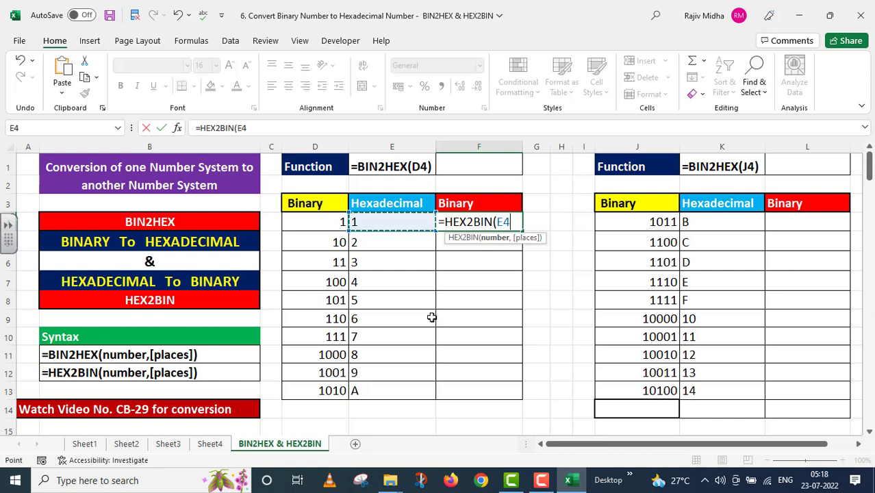
pyautogui.write(')')
pyautogui.press('Return')
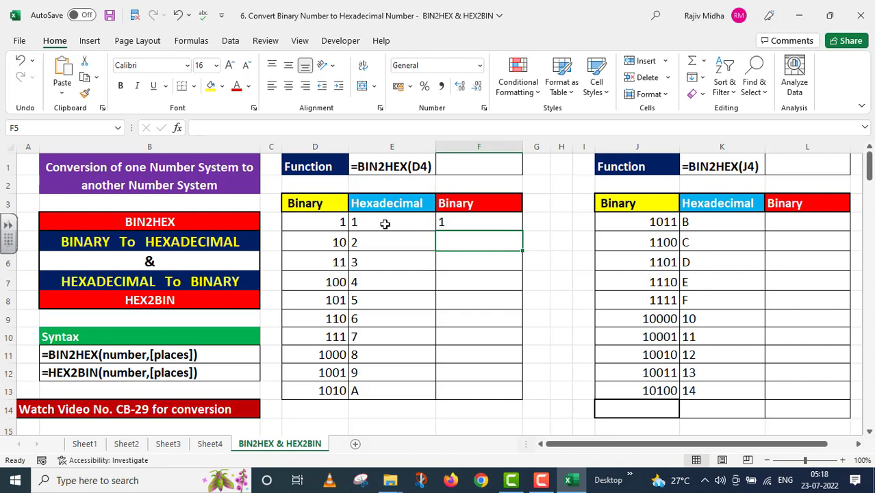
pyautogui.click(452, 222)
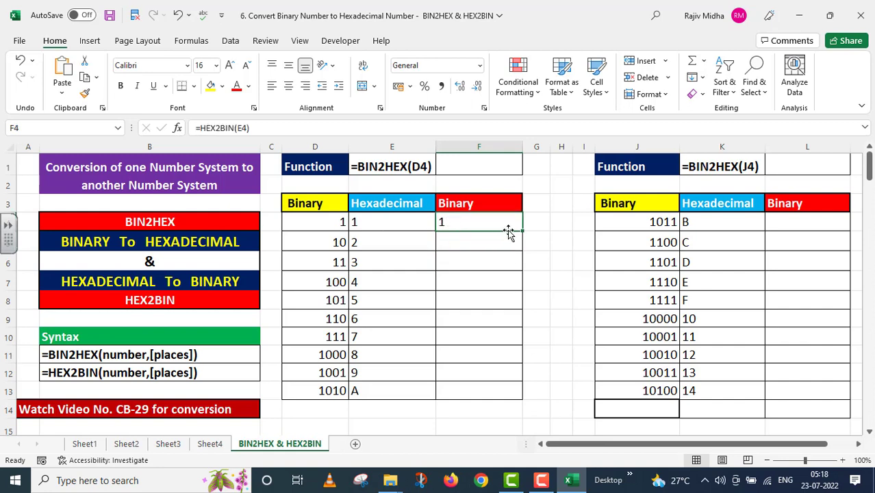
# - Fill the HEX2BIN formula from F4 down to F13 and compare the results with the original binary numbers in D4:D13
pyautogui.moveTo(522, 230); pyautogui.dragTo(523, 397)
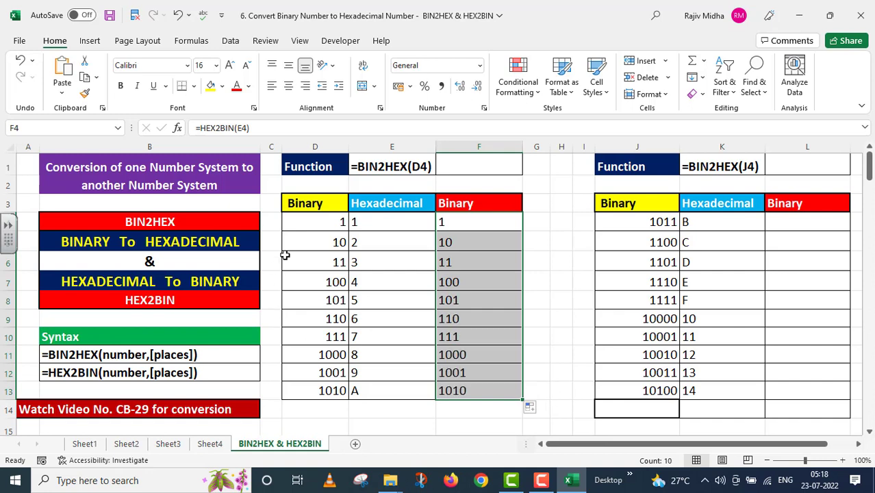
pyautogui.moveTo(317, 214); pyautogui.dragTo(318, 385)
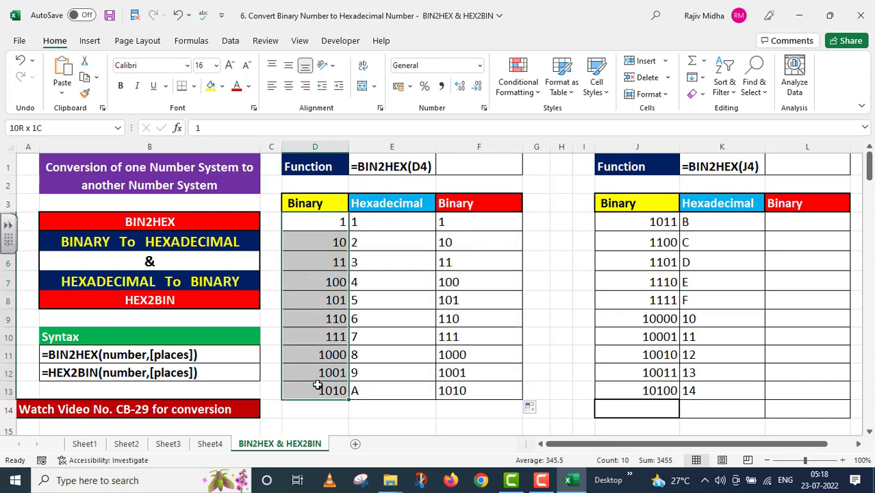
pyautogui.keyDown('ctrl'); pyautogui.moveTo(467, 222); pyautogui.dragTo(471, 386); pyautogui.keyUp('ctrl')
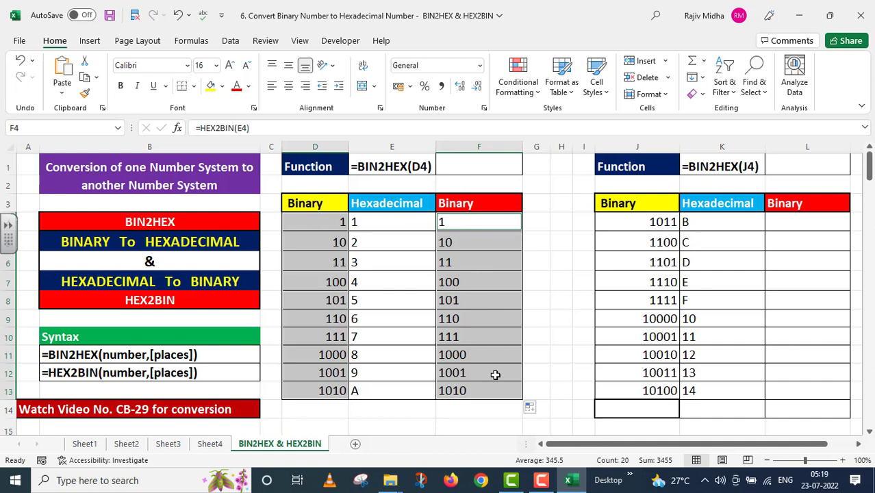
pyautogui.click(564, 323)
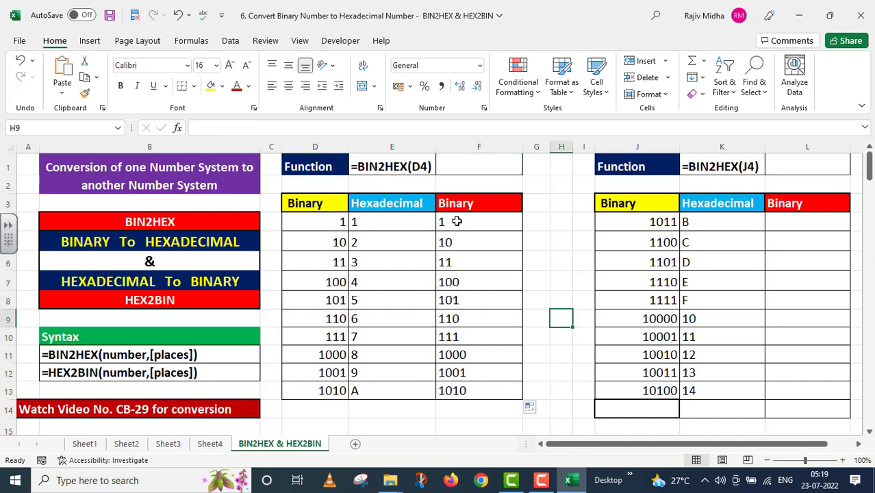
# - Copy the formula text from F4 and put it in cell F1 as the visible text =HEX2BIN(E4), using a leading apostrophe
pyautogui.click(455, 220)
pyautogui.moveTo(253, 126); pyautogui.dragTo(166, 127)
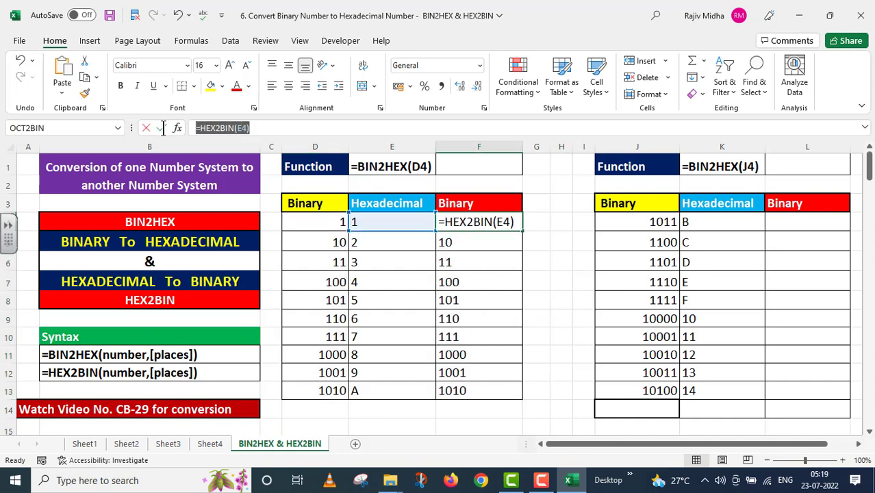
pyautogui.click(454, 160)
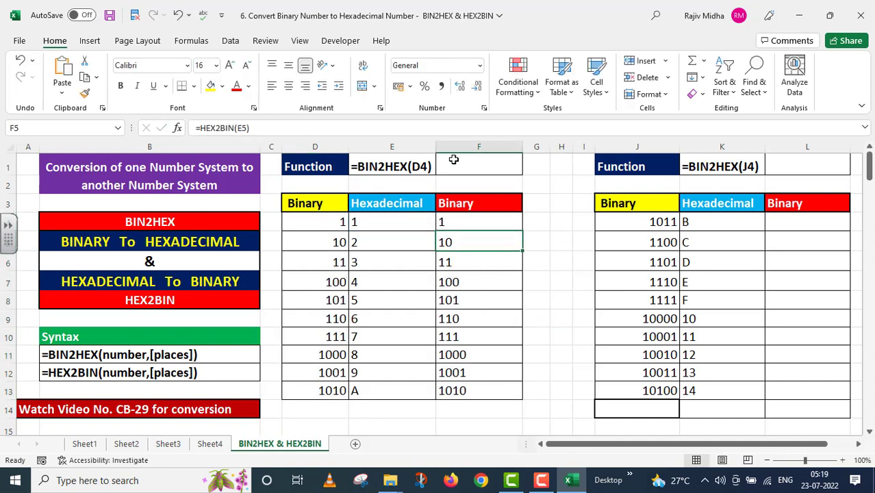
pyautogui.hotkey('ctrl', 'v')
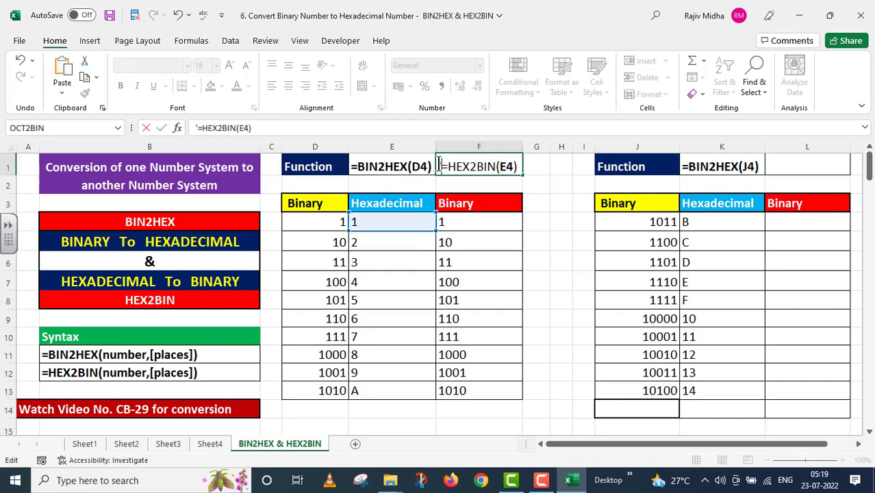
pyautogui.press('Return')
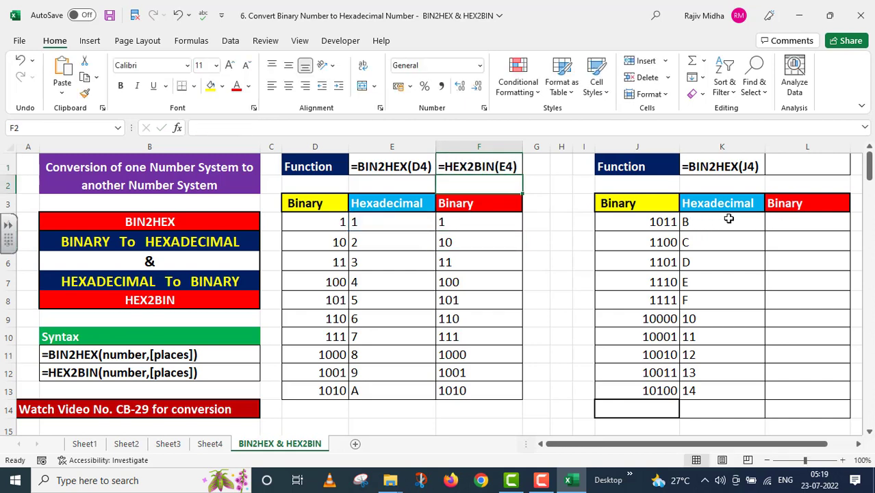
# - Enter =HEX2BIN(K4) in cell L4 and fill the formula down the second table's last Binary column to L13
pyautogui.click(782, 218)
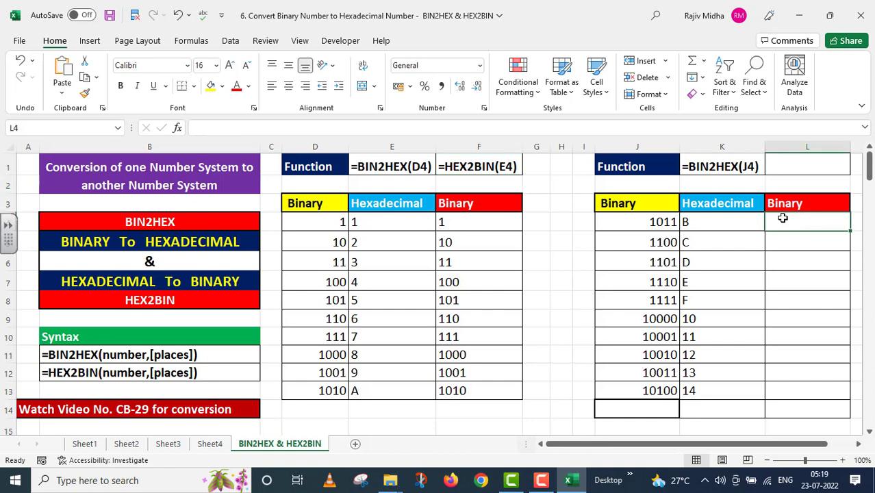
pyautogui.write('=')
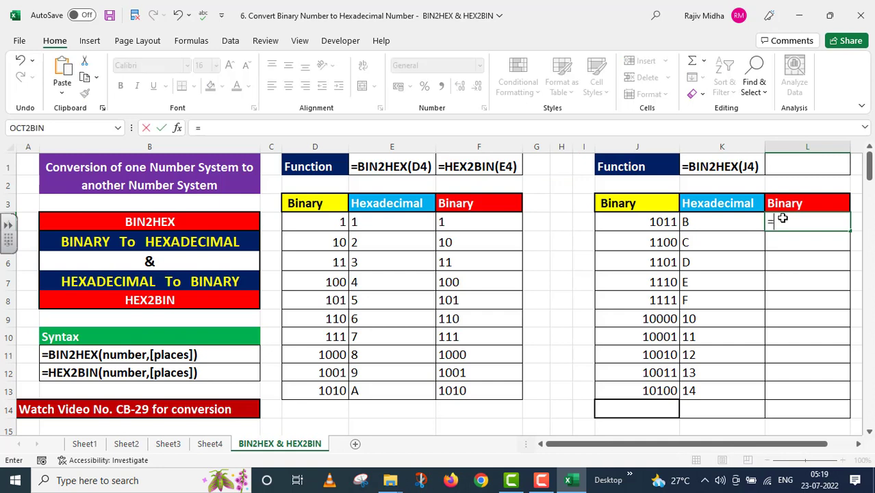
pyautogui.write('HEX2')
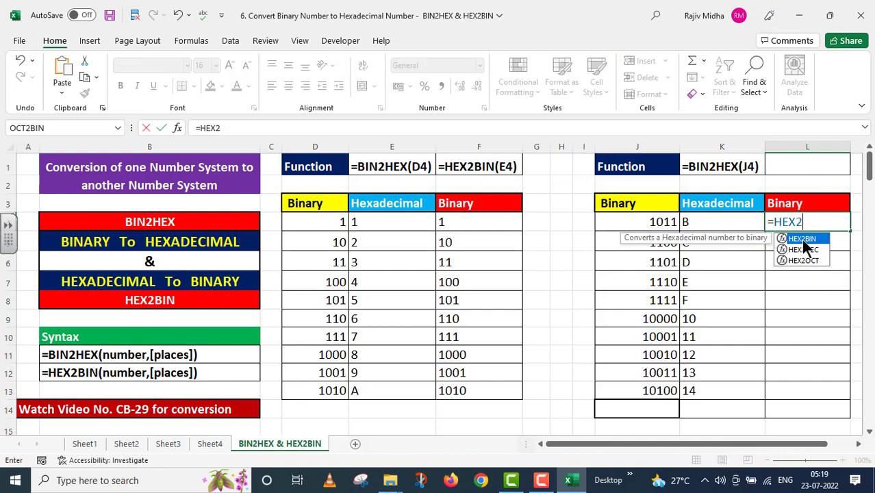
pyautogui.doubleClick(803, 240)
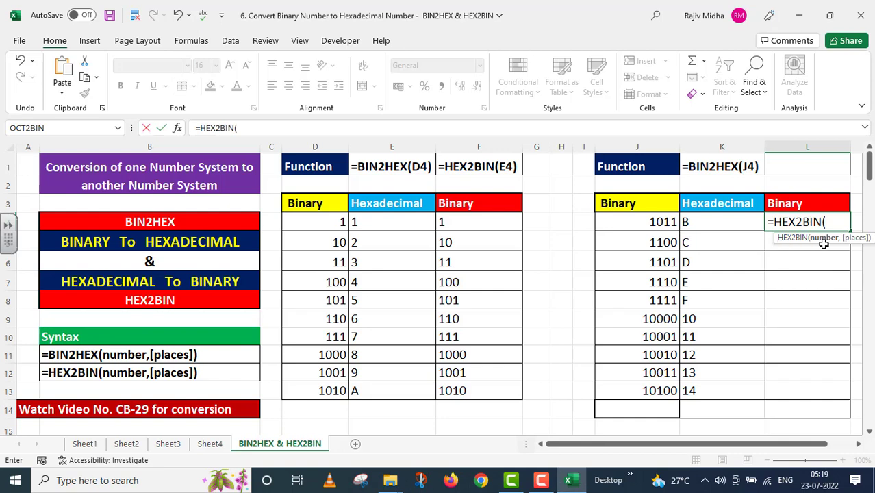
pyautogui.click(695, 223)
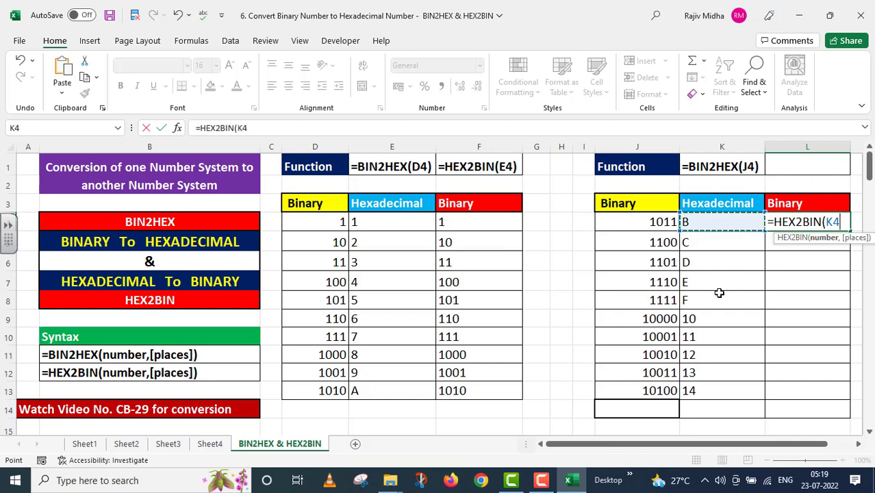
pyautogui.write(')')
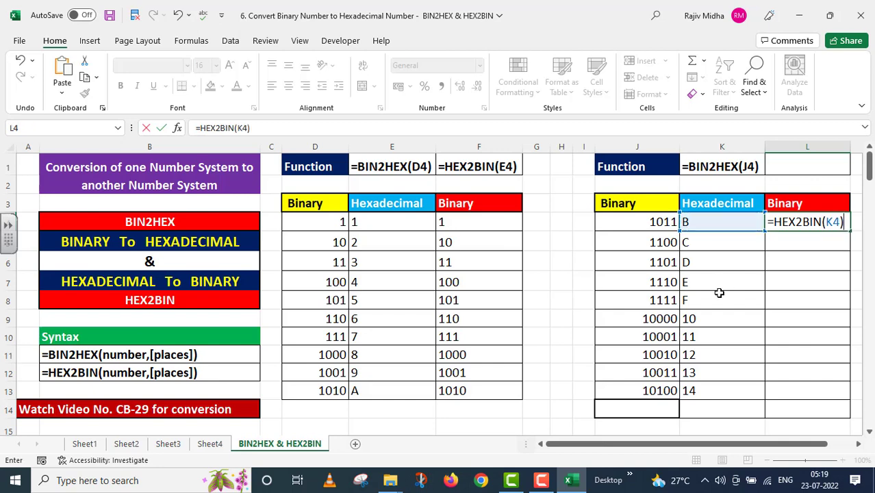
pyautogui.press('Return')
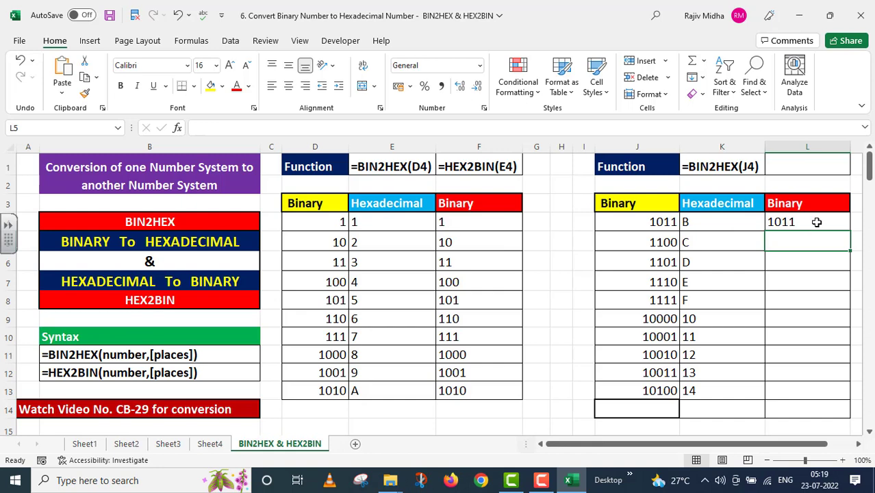
pyautogui.click(816, 222)
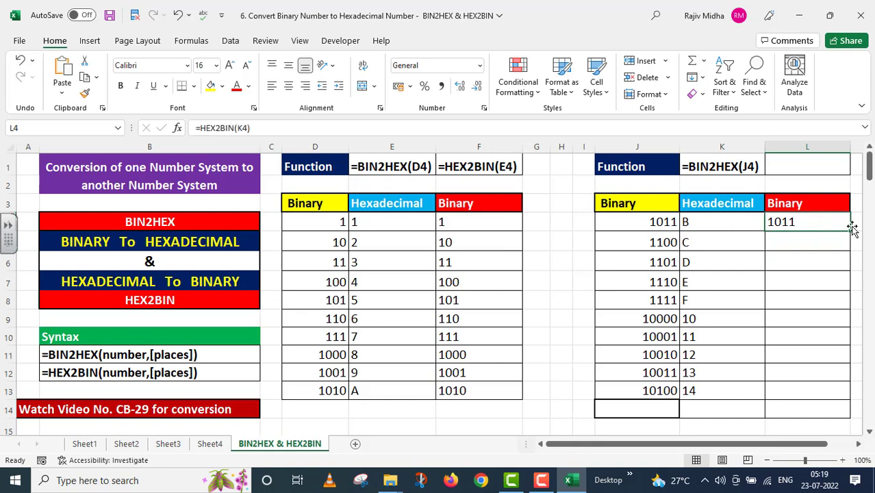
pyautogui.moveTo(849, 230); pyautogui.dragTo(856, 401)
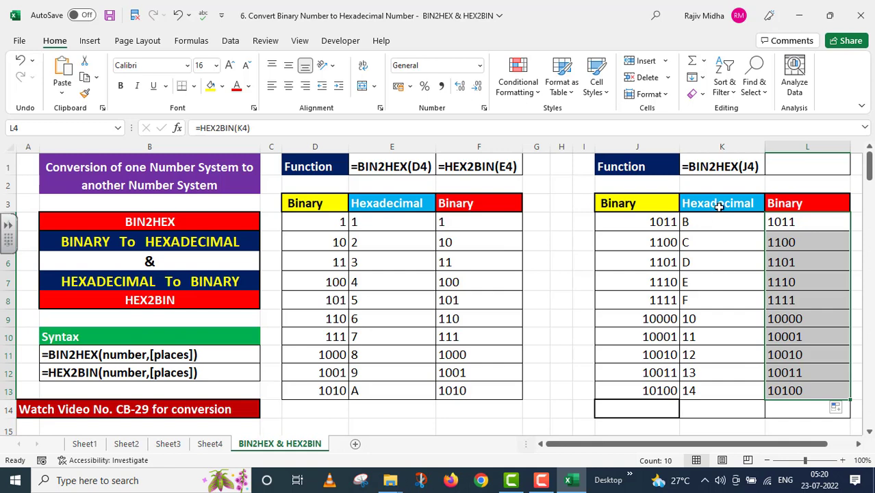
# - Copy the formula text from L4 and put it in cell L1 as the visible text =HEX2BIN(K4), using a leading apostrophe
pyautogui.click(792, 226)
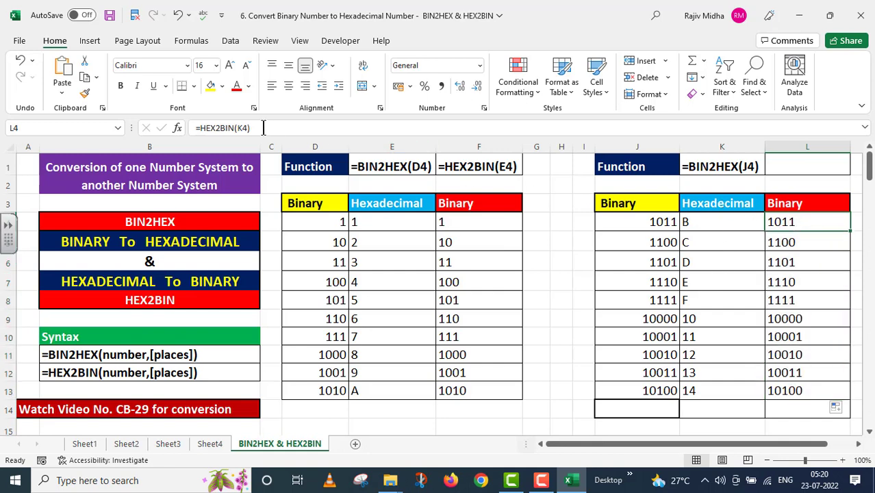
pyautogui.click(262, 128)
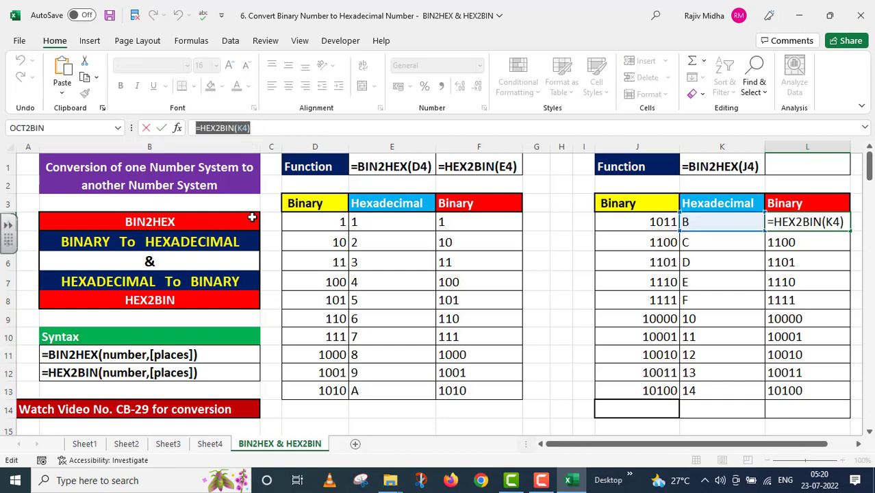
pyautogui.press('Return')
pyautogui.click(777, 166)
pyautogui.write('=')
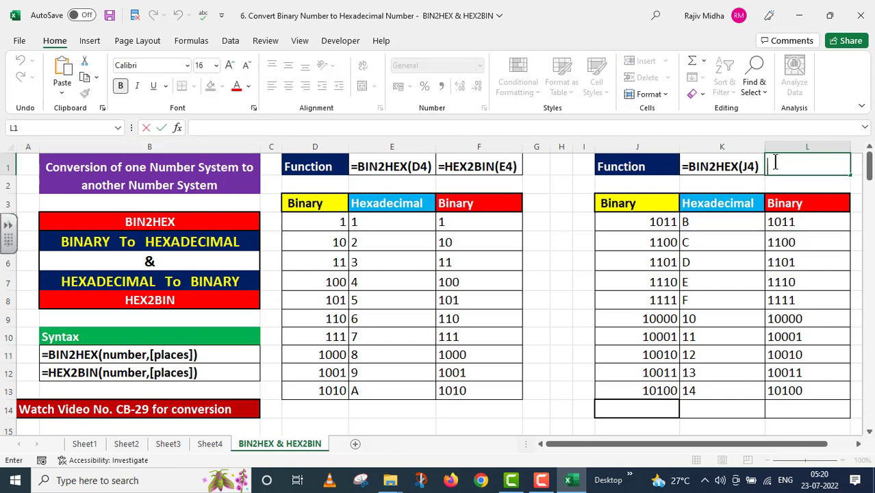
pyautogui.hotkey('ctrl', 'v')
pyautogui.click(770, 166)
pyautogui.write("'")
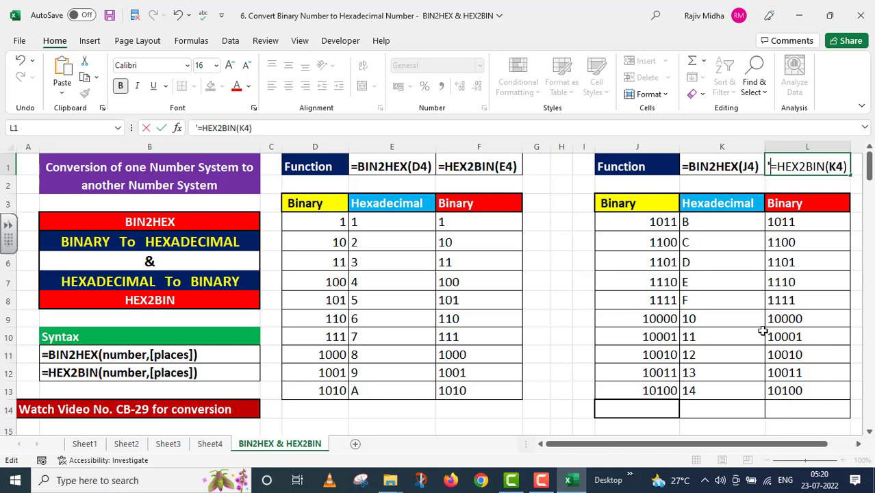
# - Add the nine-digit binary number 111111111 in cell J14 at the end of the second table
pyautogui.click(631, 409)
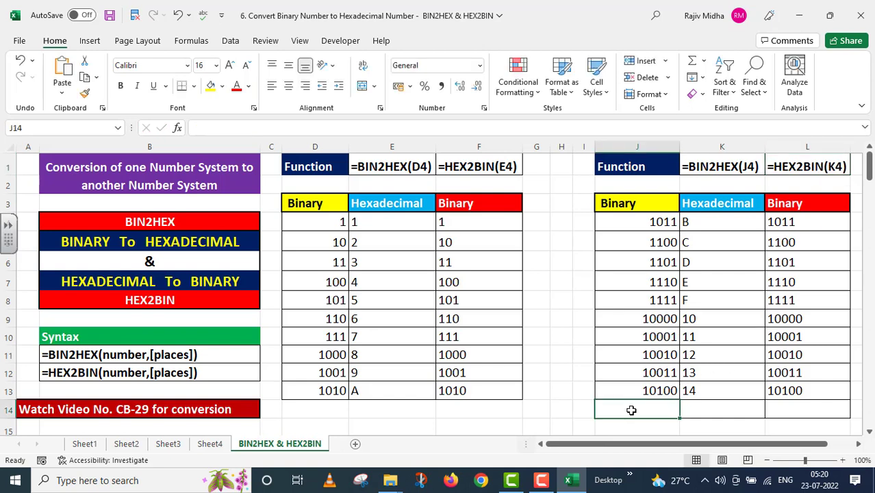
pyautogui.write('1')
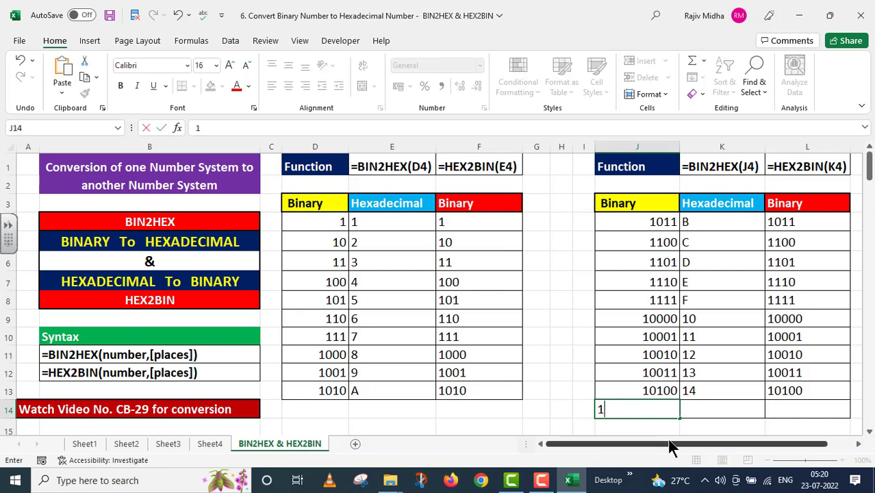
pyautogui.write('111')
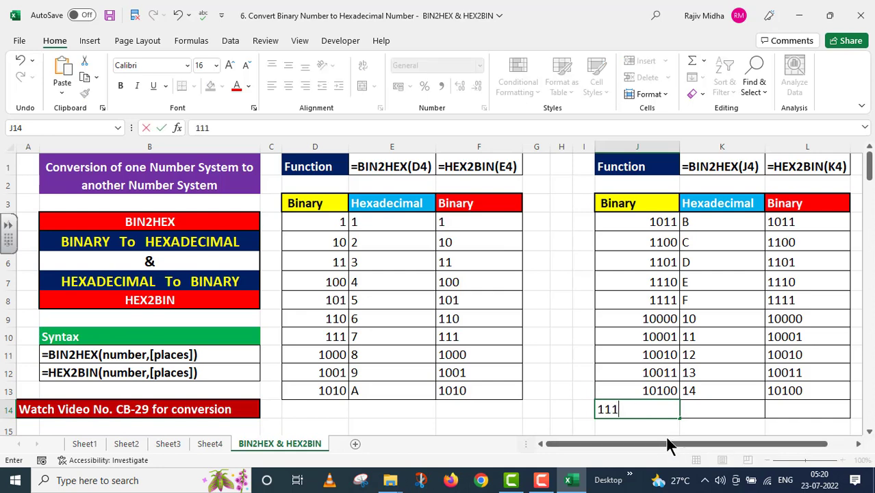
pyautogui.write('11111')
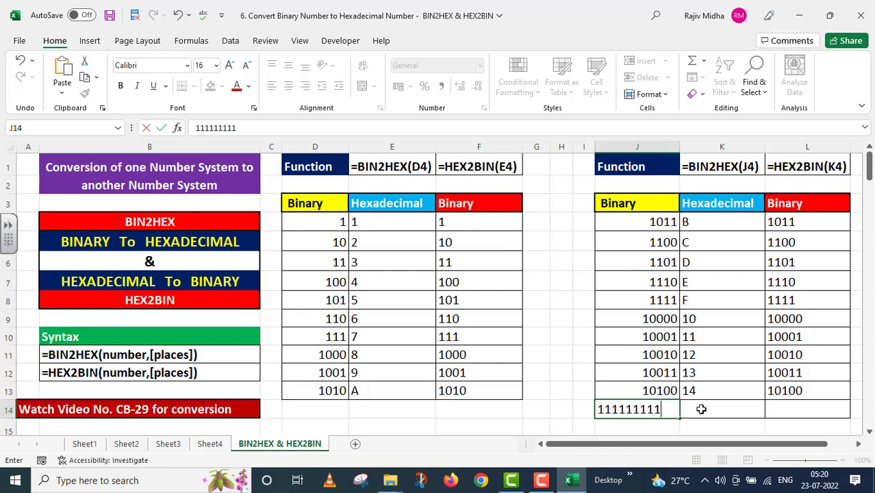
pyautogui.press('Return')
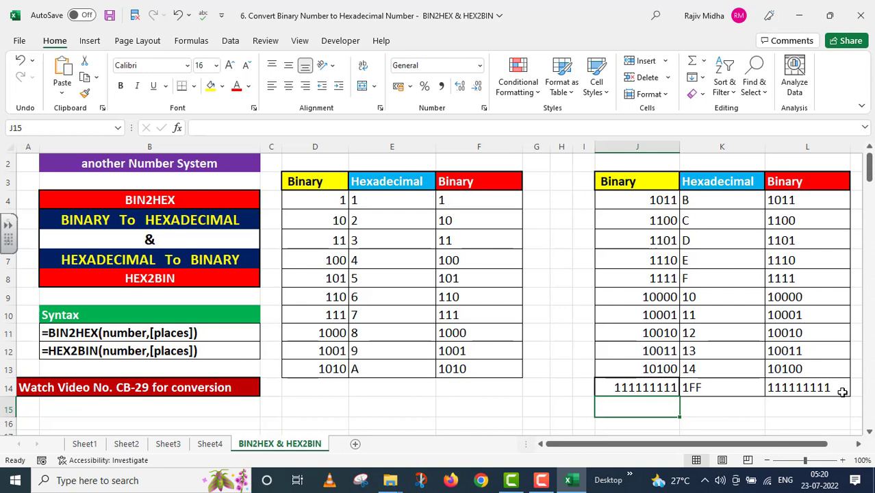
pyautogui.scroll(1, 842, 392)
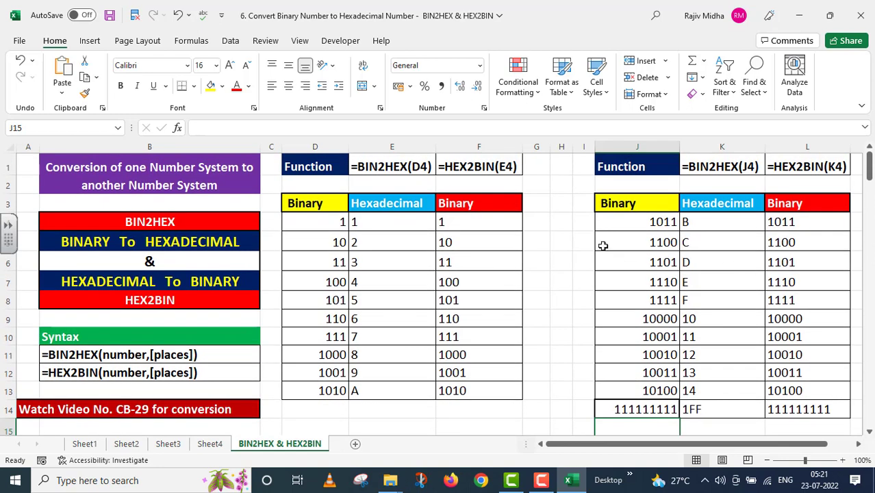